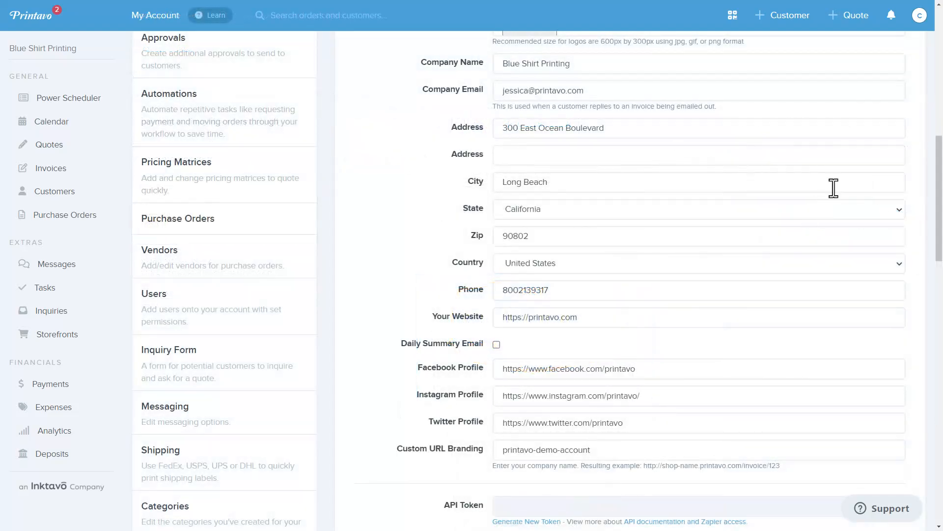
- Open the Custom Products list from the account settings
{"action": "left_click", "coordinate": [918, 22]}
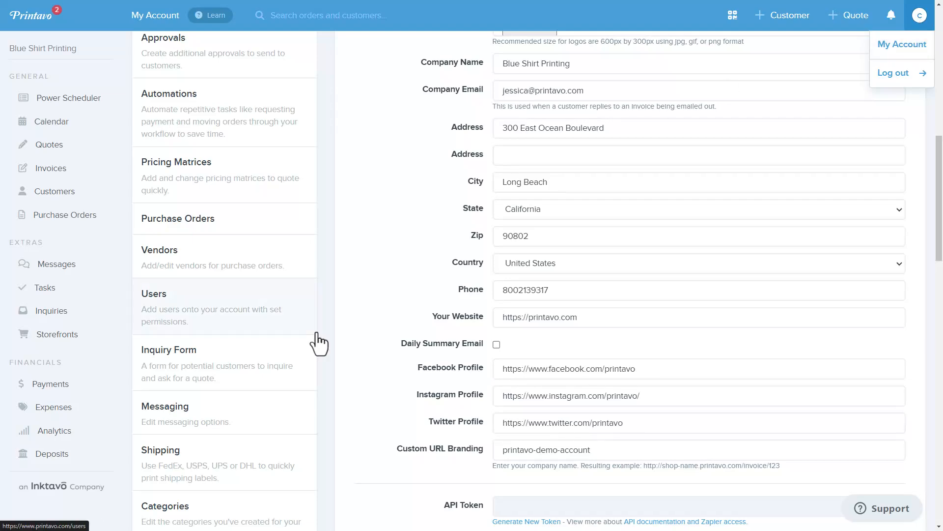
{"action": "scroll", "coordinate": [317, 342], "scroll_direction": "down", "scroll_amount": 4}
{"action": "scroll", "coordinate": [319, 343], "scroll_direction": "down", "scroll_amount": 1}
{"action": "scroll", "coordinate": [318, 343], "scroll_direction": "down", "scroll_amount": 3}
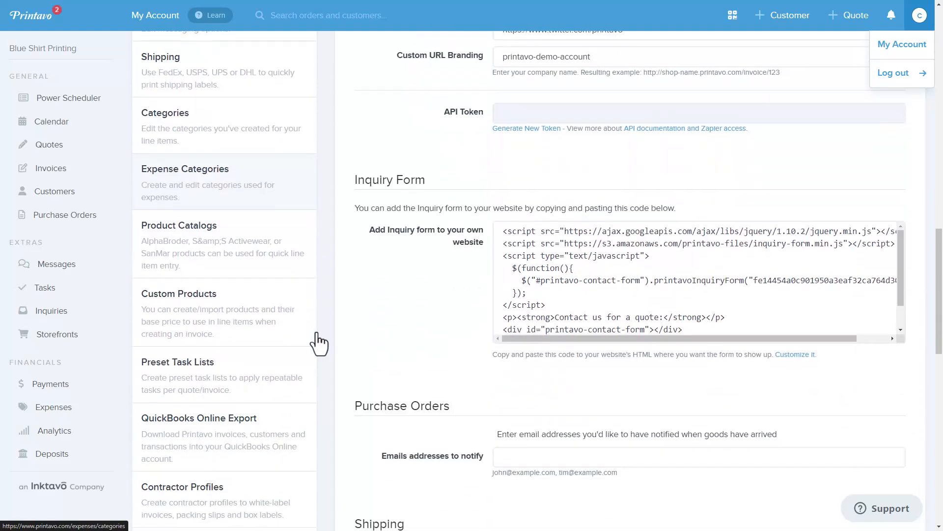
{"action": "left_click", "coordinate": [238, 322]}
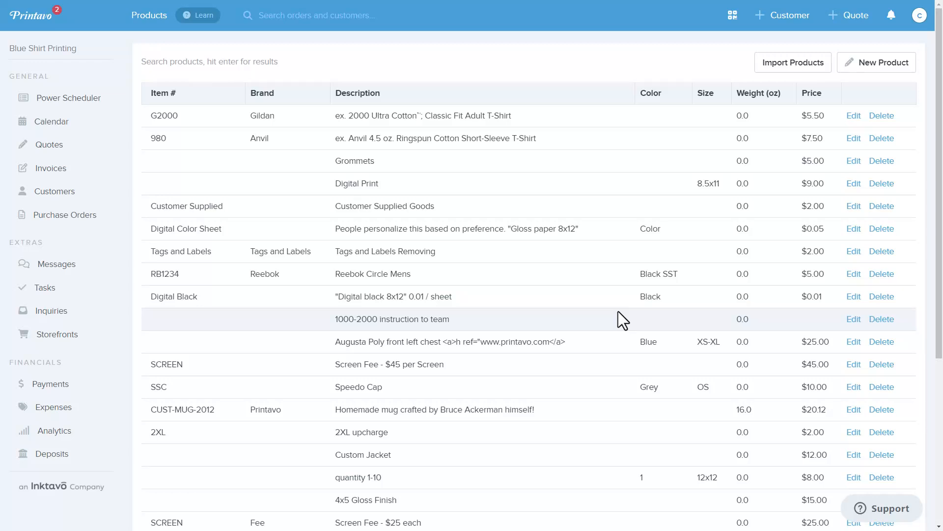
- Look at the blank new-product form and the option for importing products into the list
{"action": "left_click", "coordinate": [863, 66]}
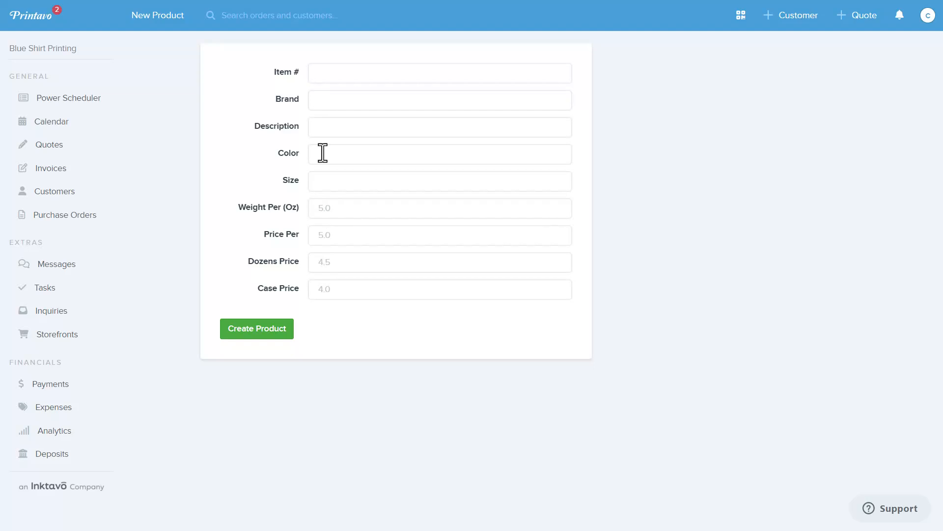
{"action": "left_click", "coordinate": [279, 331]}
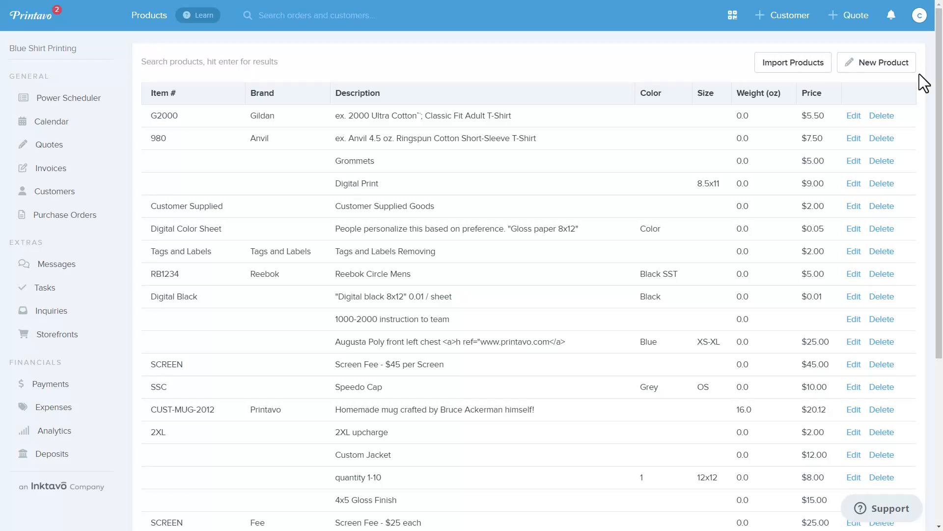
{"action": "left_click", "coordinate": [802, 67]}
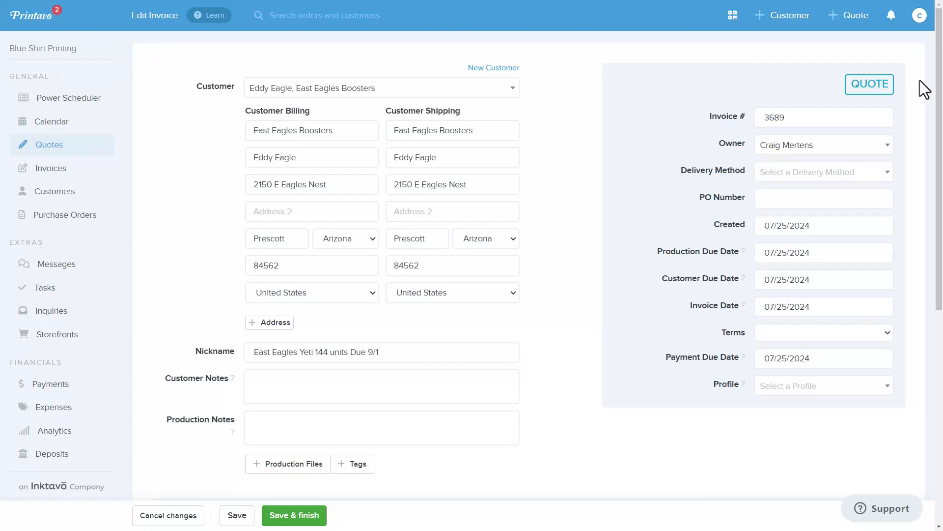
- Add a Screen Printing line item to the quote for the custom Yeti 30 oz Tumbler with a quantity of 50
{"action": "scroll", "coordinate": [920, 81], "scroll_direction": "down", "scroll_amount": 6}
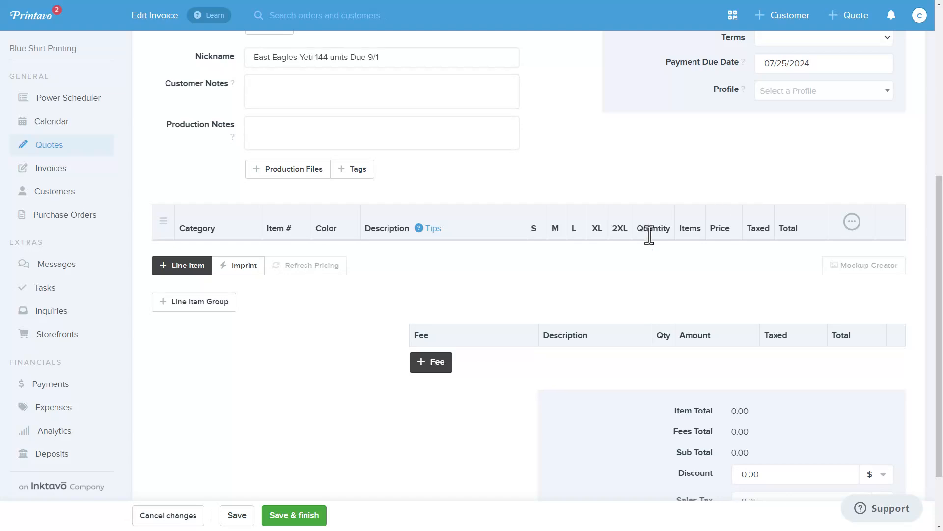
{"action": "left_click", "coordinate": [196, 266]}
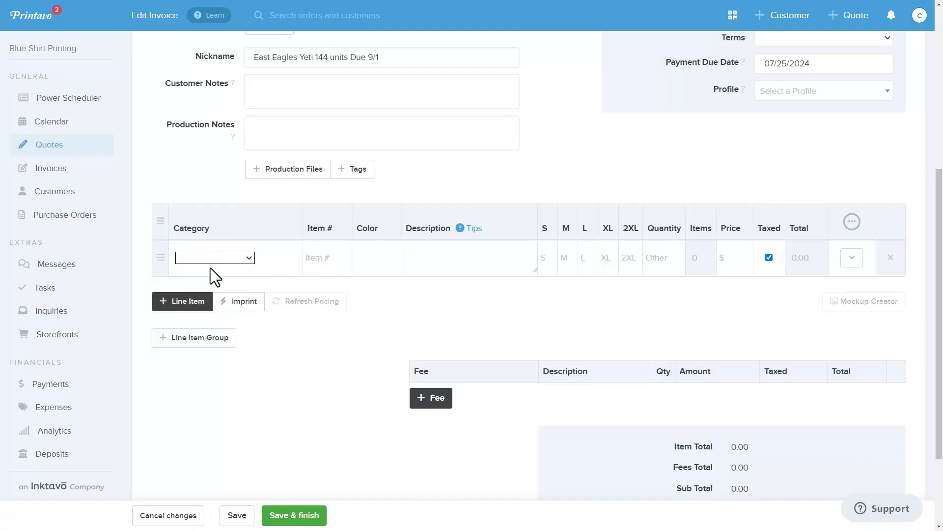
{"action": "left_click", "coordinate": [252, 258]}
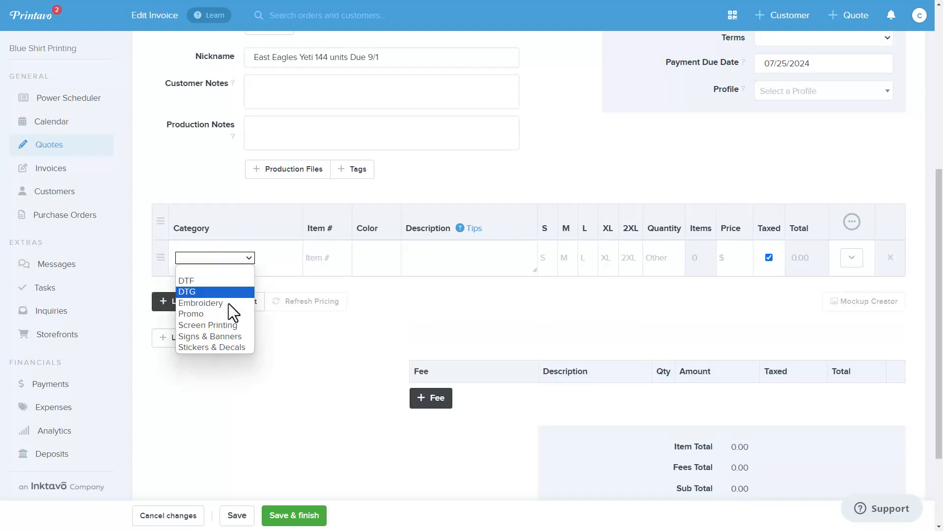
{"action": "left_click", "coordinate": [228, 326]}
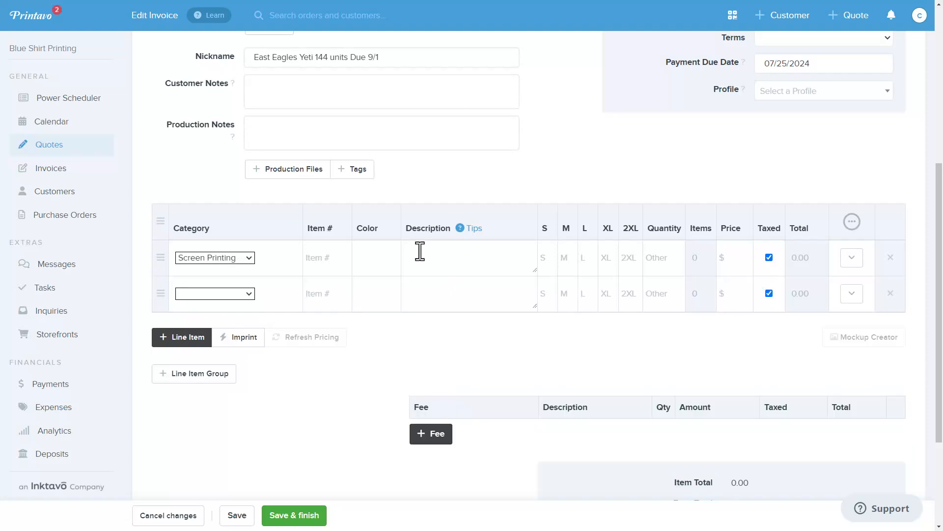
{"action": "type", "text": "yeti"}
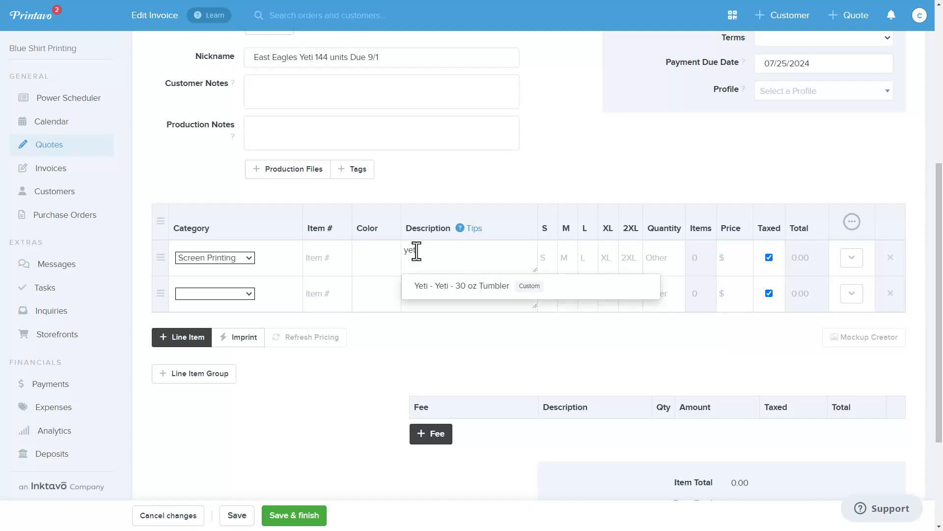
{"action": "left_click", "coordinate": [439, 290]}
{"action": "left_click", "coordinate": [667, 253]}
{"action": "type", "text": "50"}
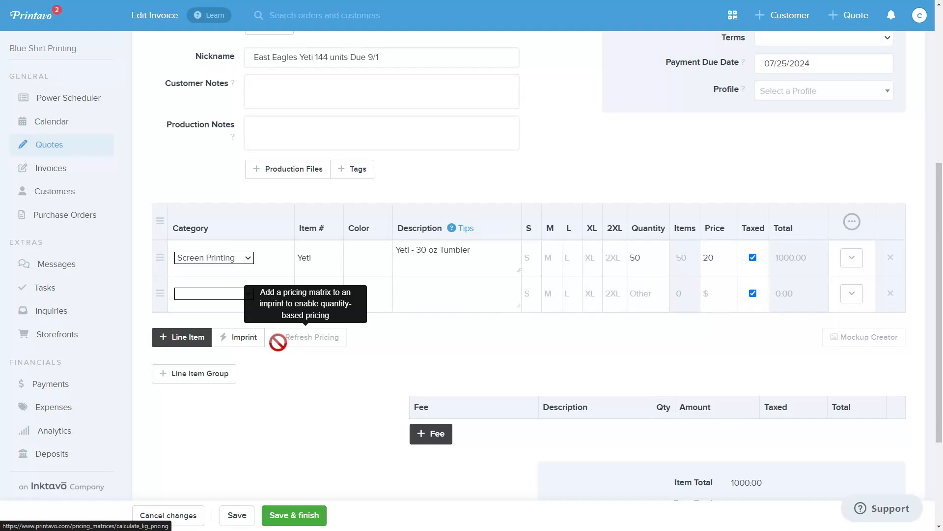
- Add an imprint to the line item using the Screen Printing matrix with the 3 Color column
{"action": "left_click", "coordinate": [242, 337]}
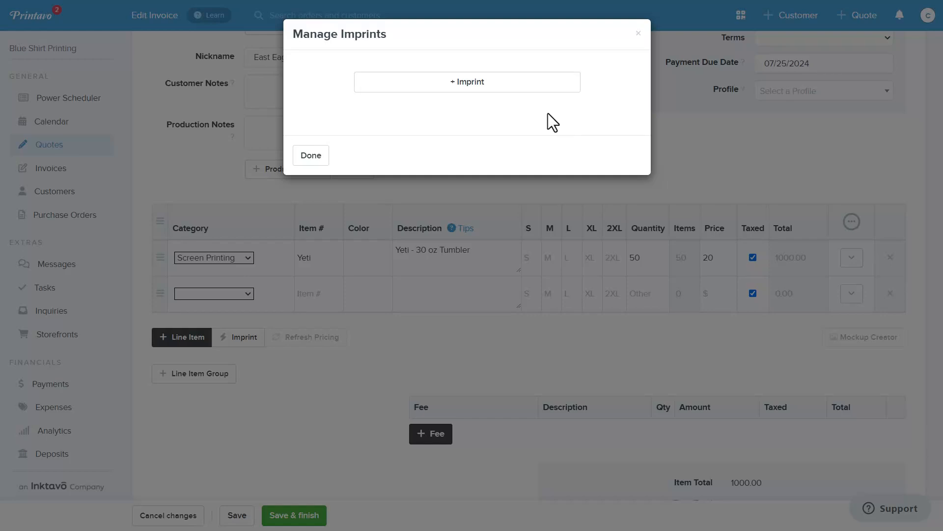
{"action": "left_click", "coordinate": [499, 84]}
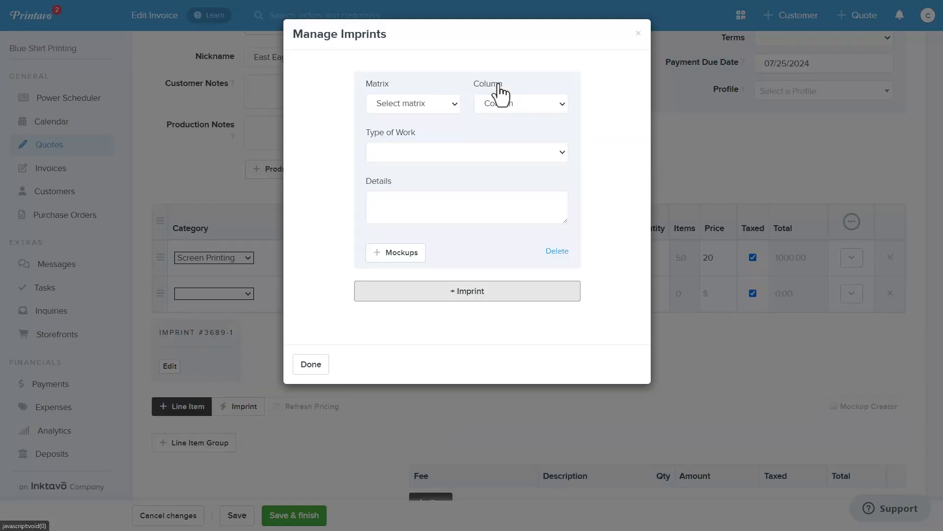
{"action": "left_click", "coordinate": [453, 104]}
{"action": "left_click", "coordinate": [421, 274]}
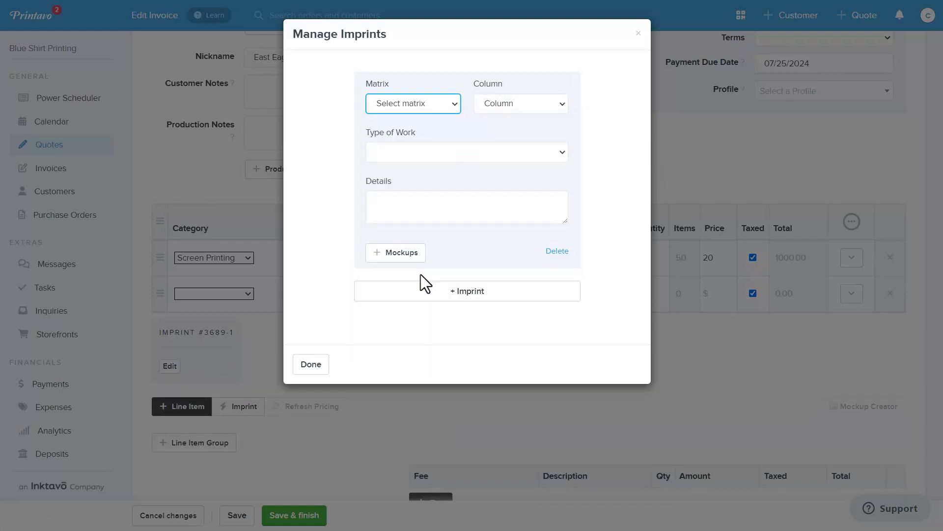
{"action": "left_click", "coordinate": [560, 104]}
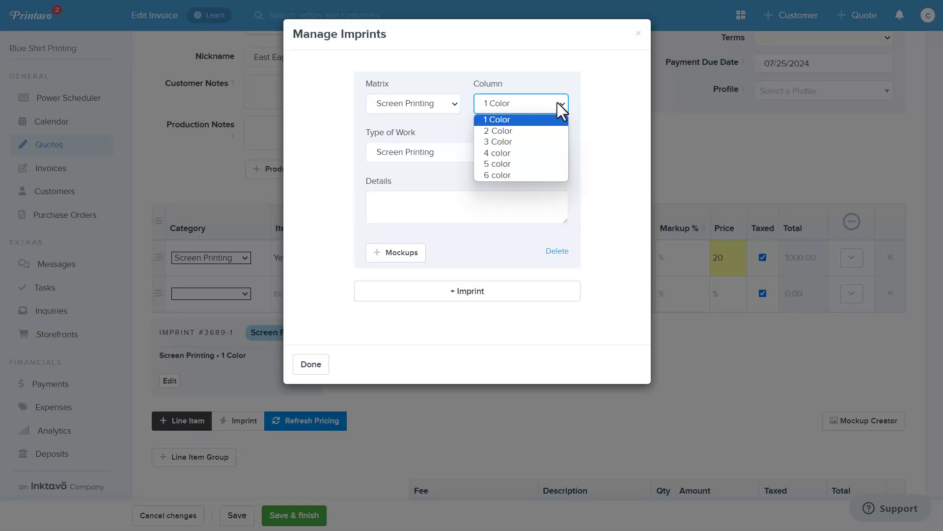
{"action": "left_click", "coordinate": [495, 142]}
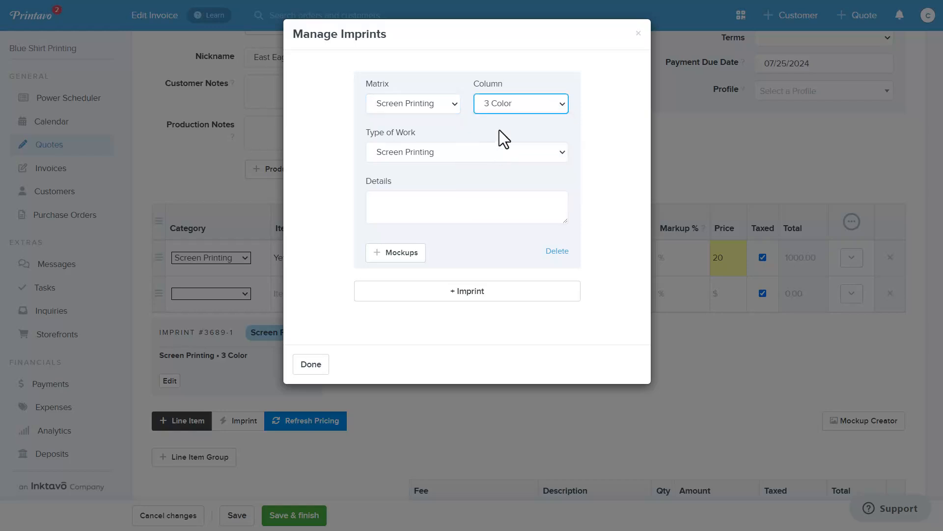
{"action": "left_click", "coordinate": [311, 365]}
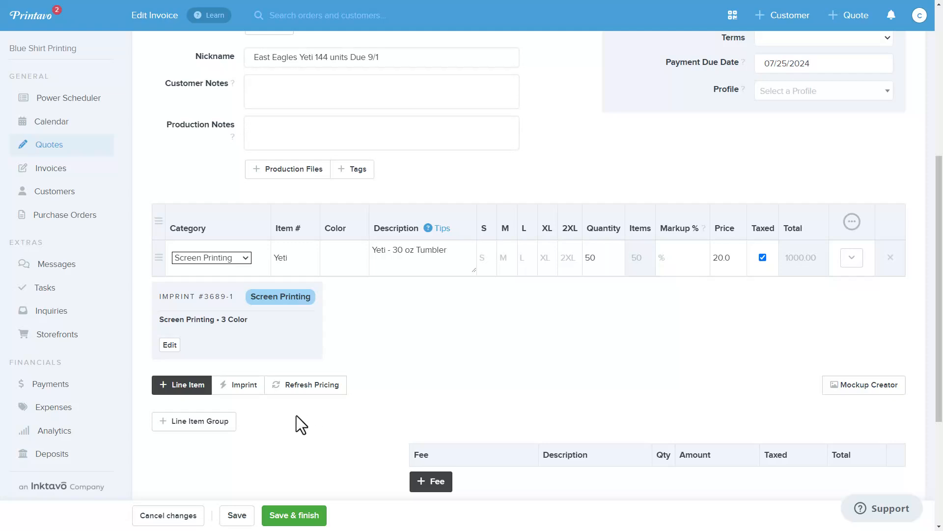
- In the Mockup Creator, upload the "Yeti 30 oz Tumbler White" image from the device as a custom blank
{"action": "left_click", "coordinate": [874, 391]}
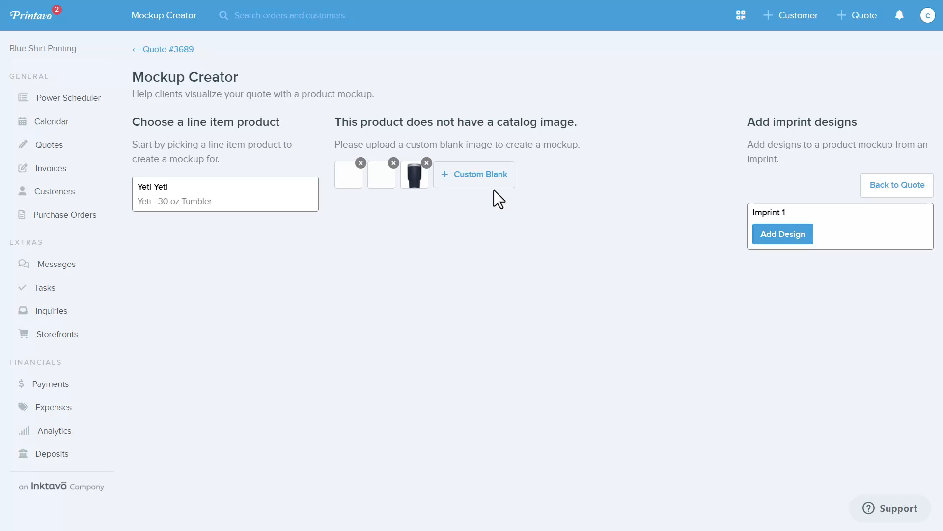
{"action": "left_click", "coordinate": [487, 182]}
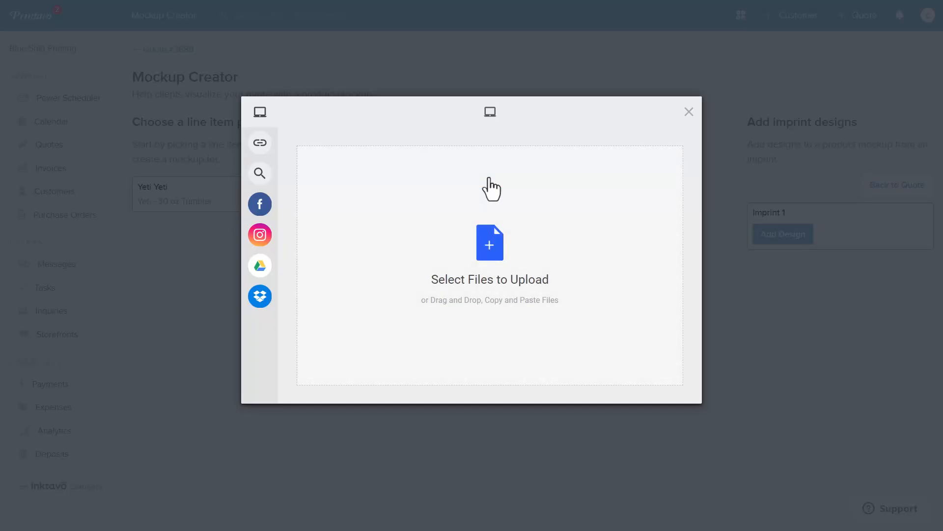
{"action": "mouse_move", "coordinate": [266, 135]}
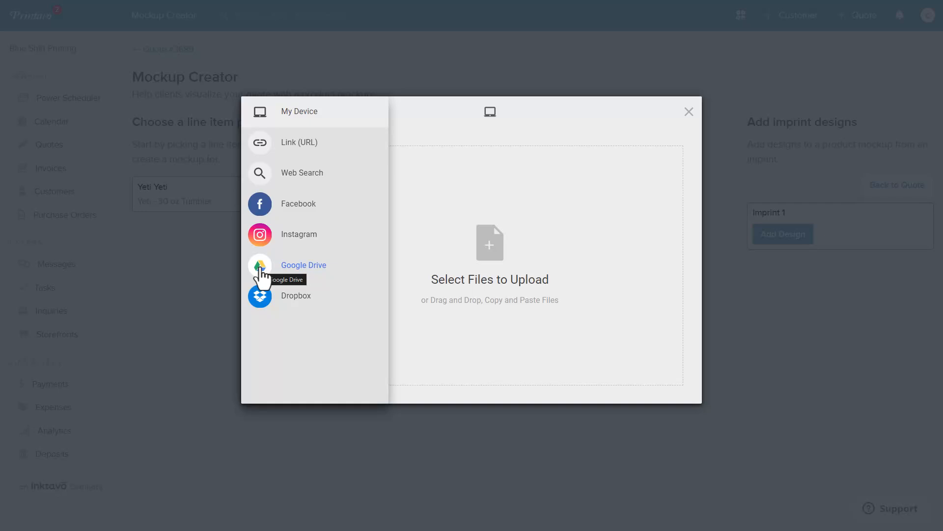
{"action": "left_click", "coordinate": [490, 248]}
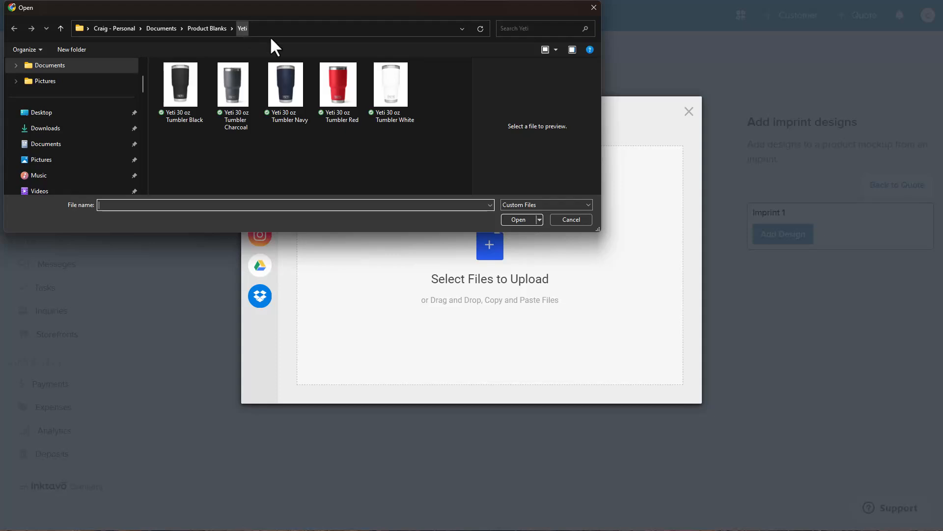
{"action": "left_click", "coordinate": [392, 82]}
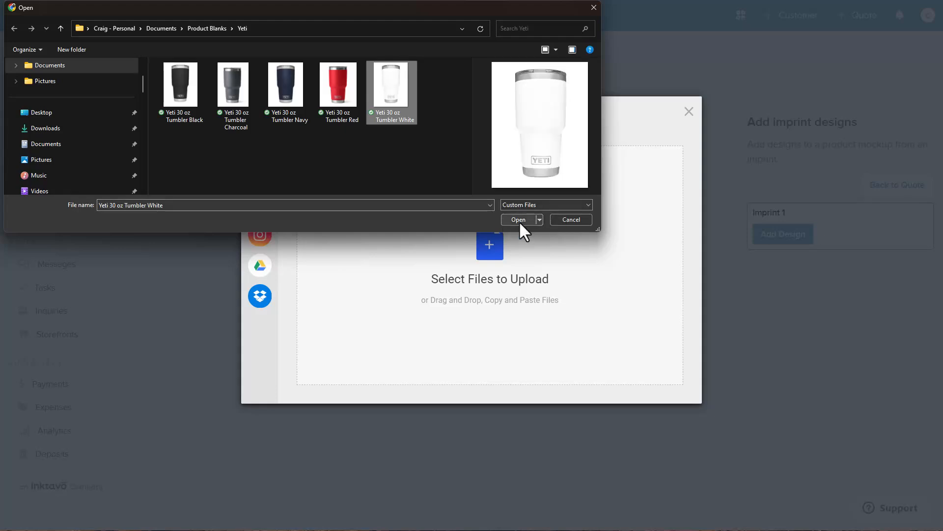
{"action": "left_click", "coordinate": [519, 220]}
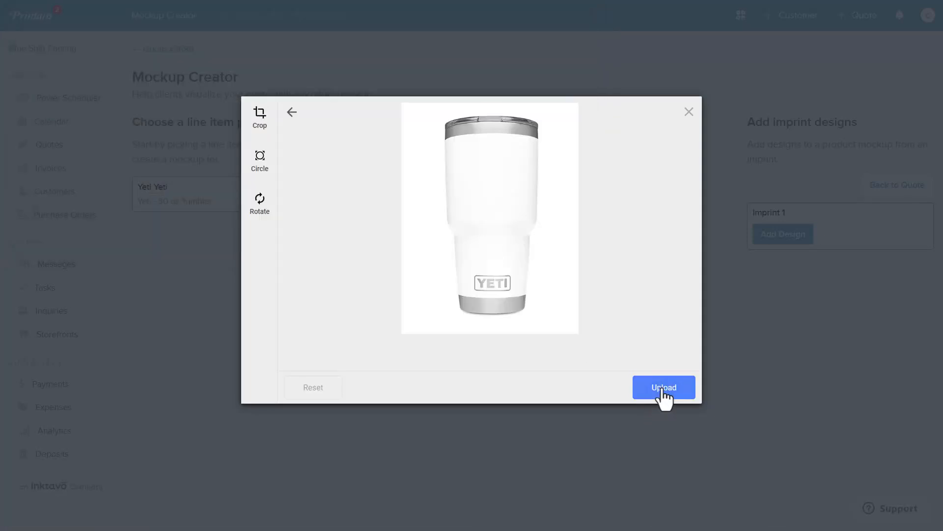
{"action": "left_click", "coordinate": [664, 388]}
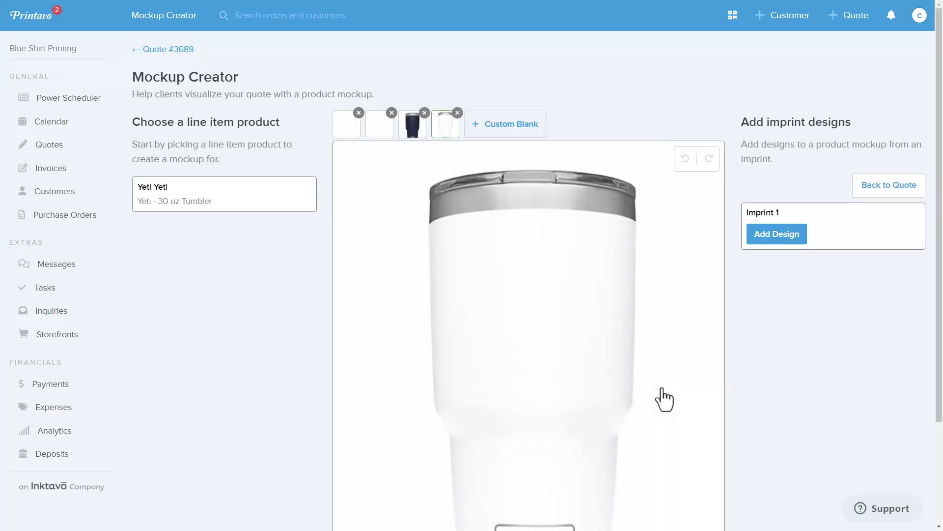
- Upload "East Football 01 PNG" from the East Eagles Store Files PNG folder as the design for Imprint 1
{"action": "left_click", "coordinate": [767, 236]}
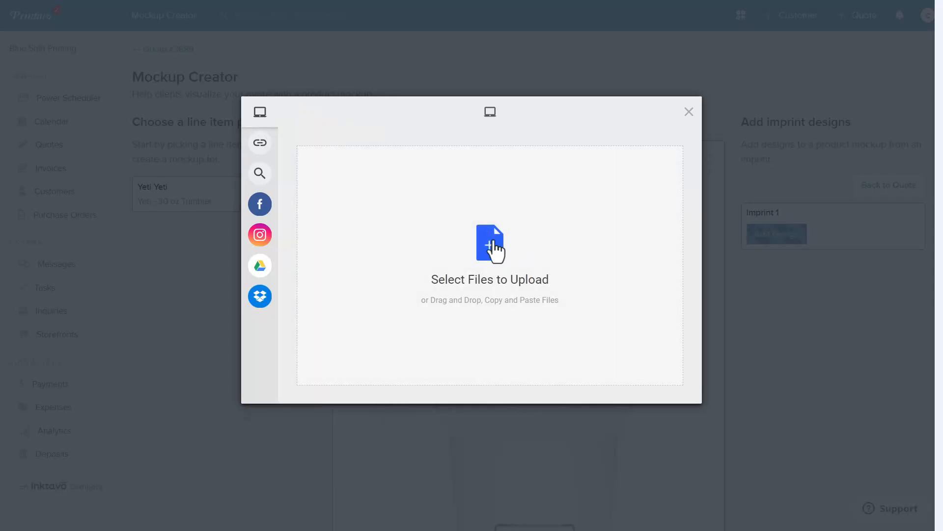
{"action": "left_click", "coordinate": [495, 250]}
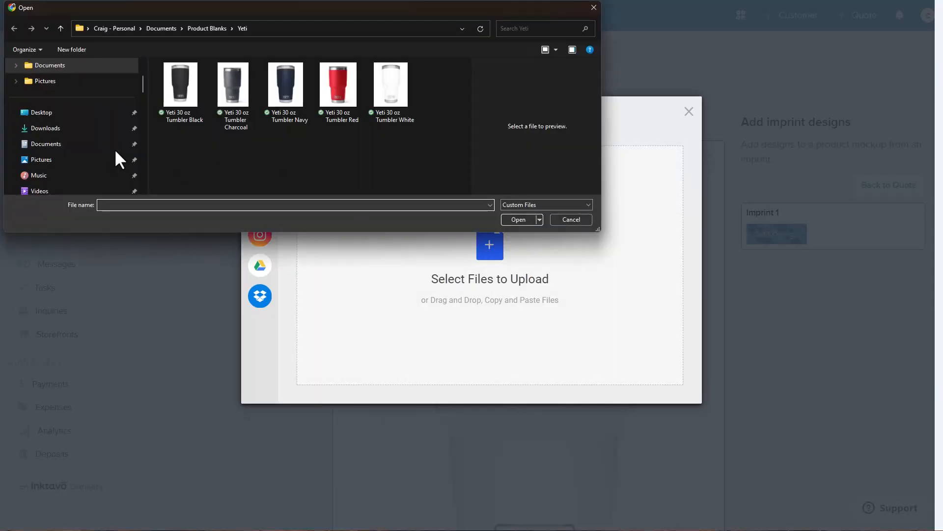
{"action": "scroll", "coordinate": [58, 150], "scroll_direction": "down", "scroll_amount": 3}
{"action": "left_click", "coordinate": [57, 148]}
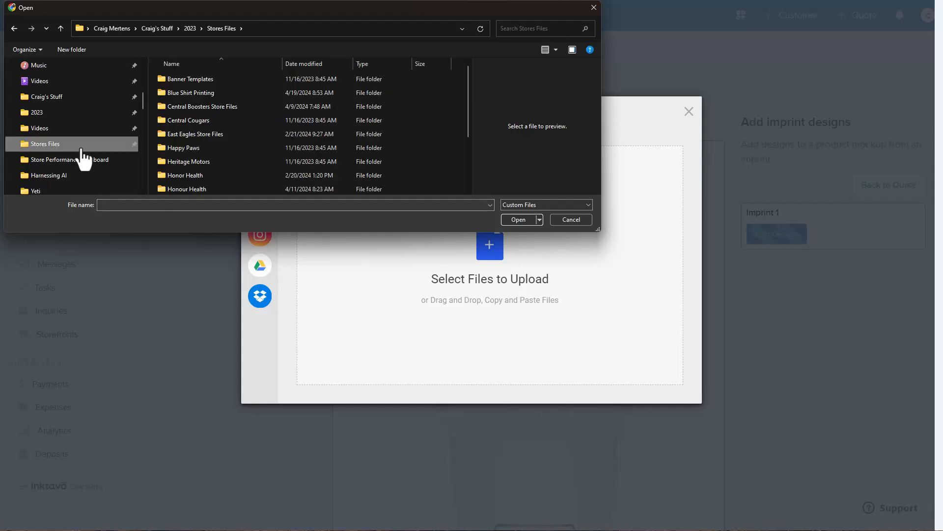
{"action": "double_click", "coordinate": [211, 132]}
{"action": "double_click", "coordinate": [326, 162]}
{"action": "left_click", "coordinate": [444, 93]}
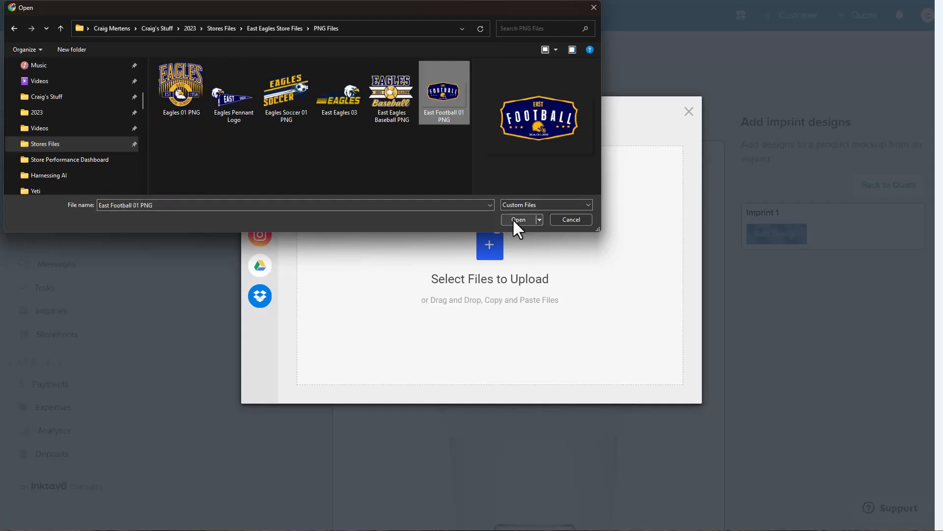
{"action": "left_click", "coordinate": [514, 221]}
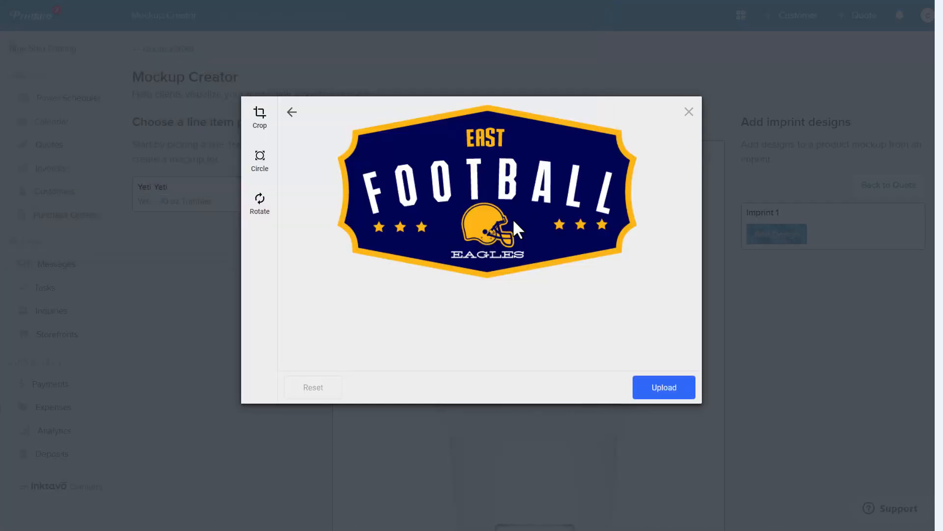
{"action": "left_click", "coordinate": [663, 391]}
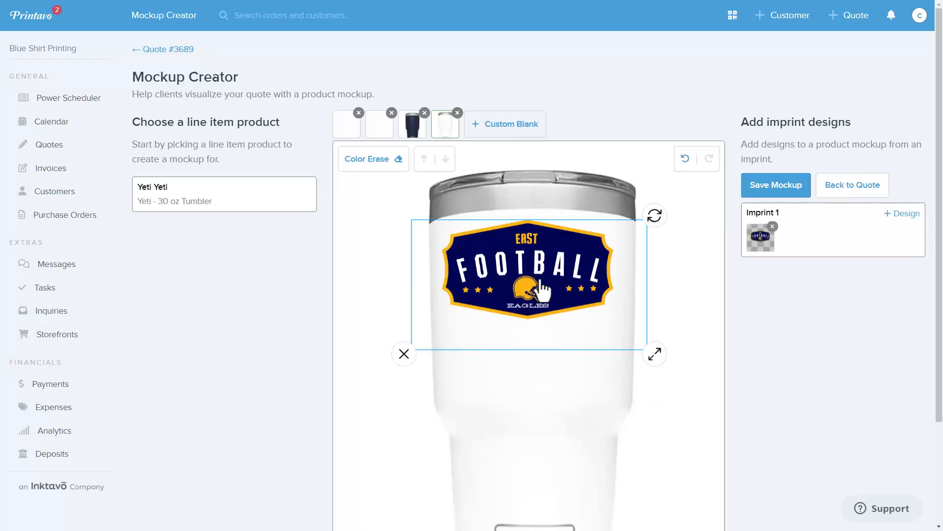
- Move the football design lower on the tumbler's wide upper body and save both the mockup and the quote
{"action": "left_click_drag", "start_coordinate": [542, 289], "coordinate": [532, 317]}
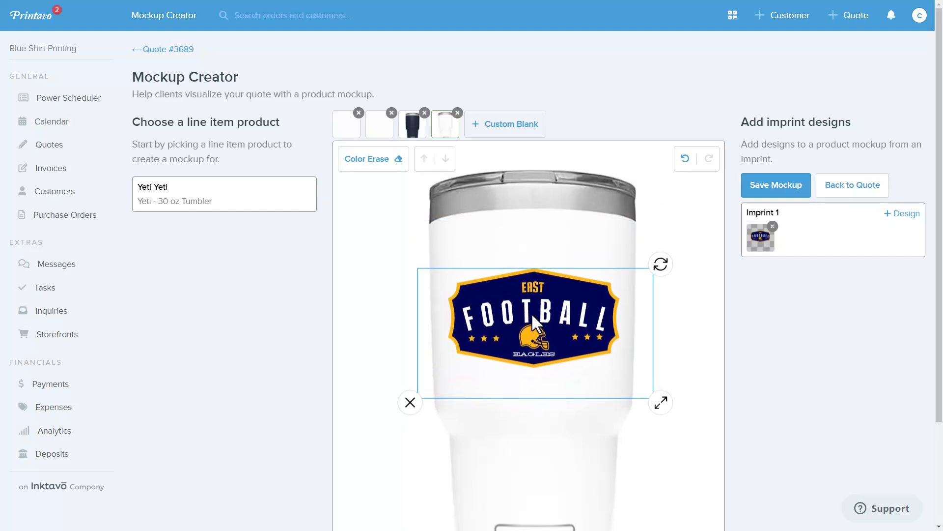
{"action": "left_click", "coordinate": [784, 188]}
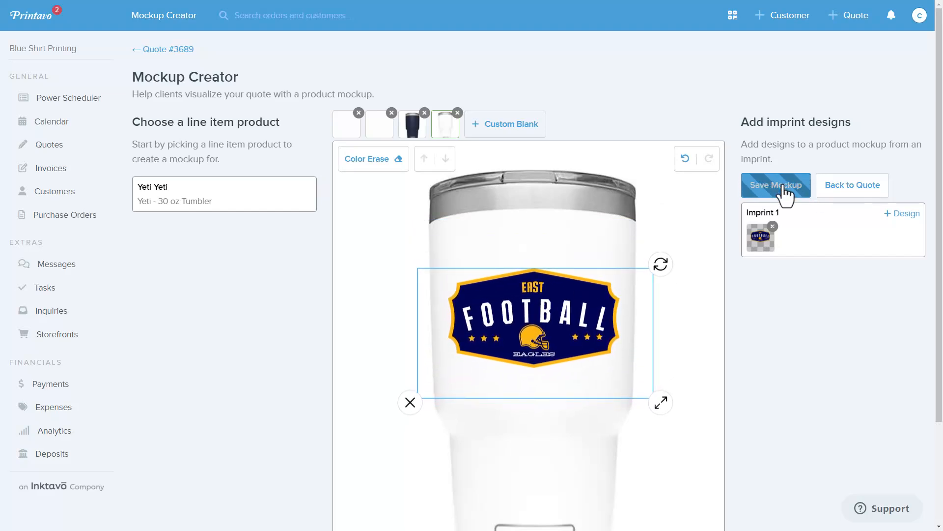
{"action": "left_click", "coordinate": [162, 51]}
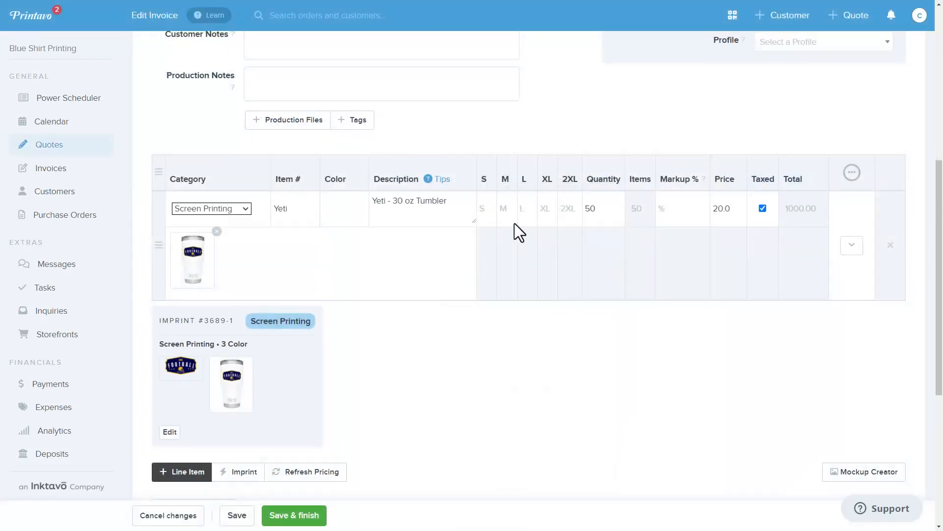
{"action": "left_click", "coordinate": [305, 515]}
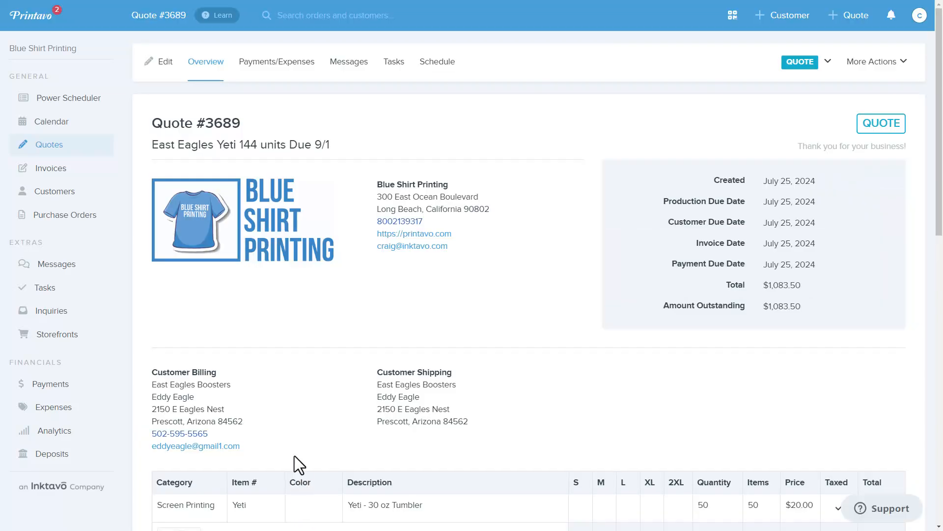
- Open the quote's public invoice view, examine the enlarged tumbler mockup, and close the enlarged image
{"action": "left_click", "coordinate": [904, 68]}
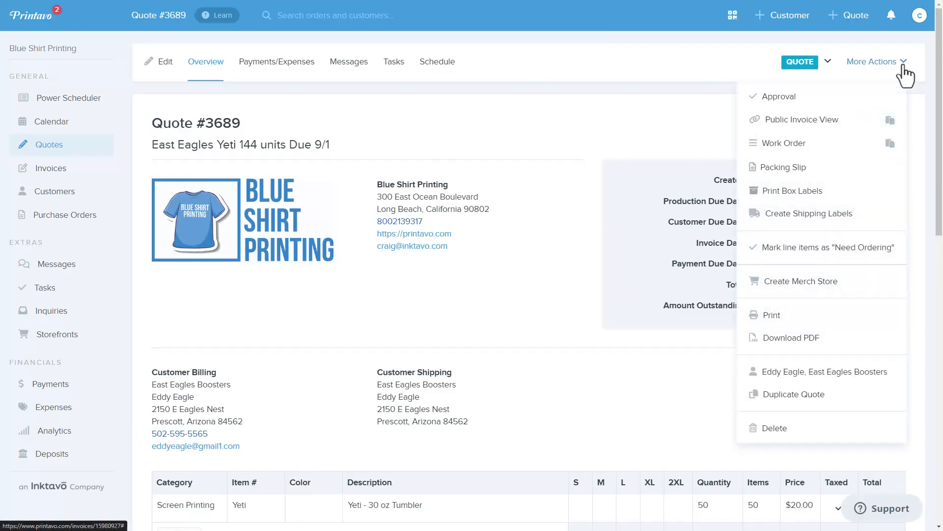
{"action": "left_click", "coordinate": [811, 120]}
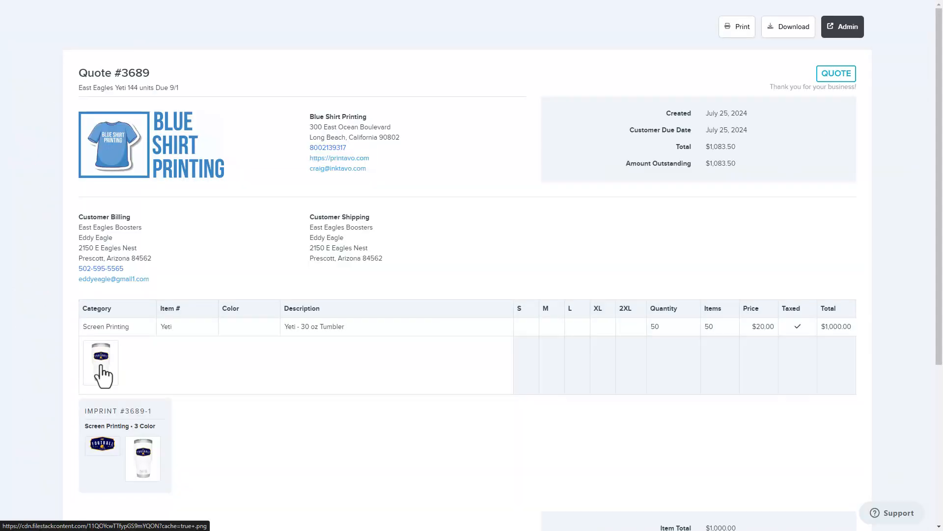
{"action": "left_click", "coordinate": [102, 375]}
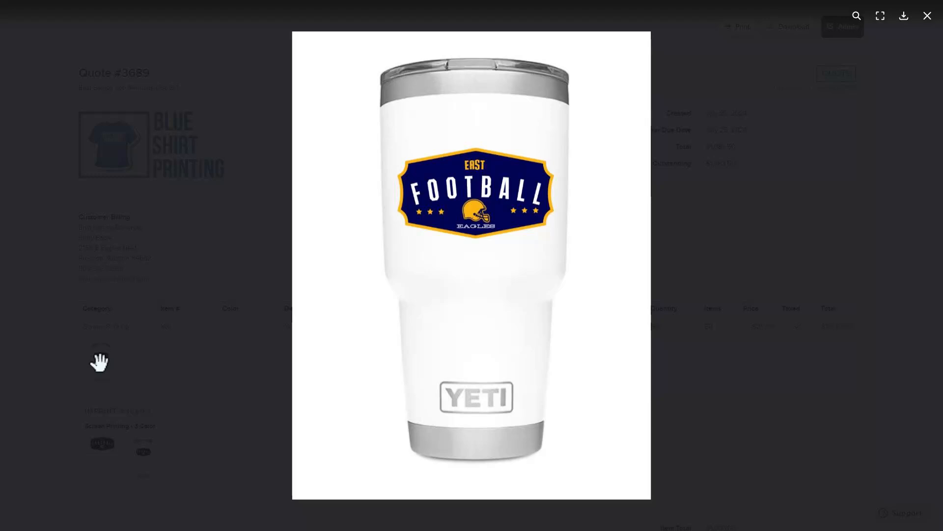
{"action": "left_click", "coordinate": [99, 362]}
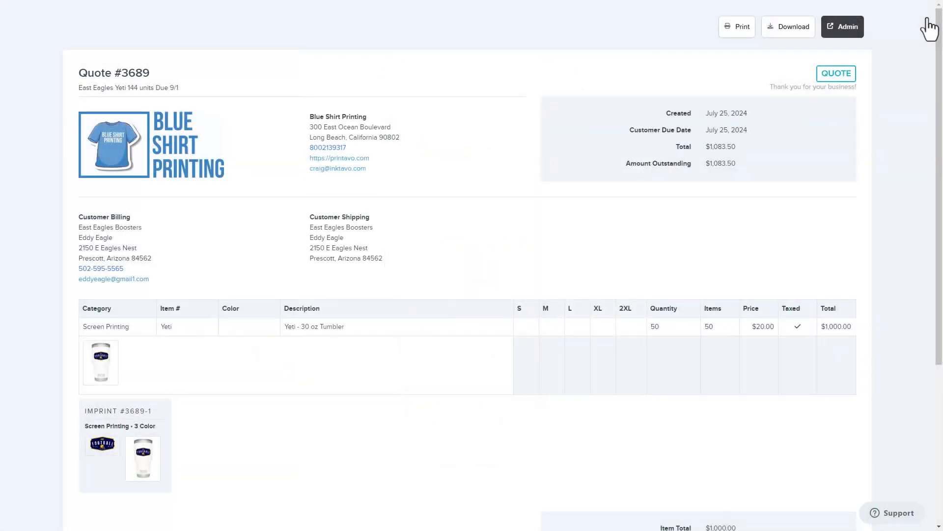